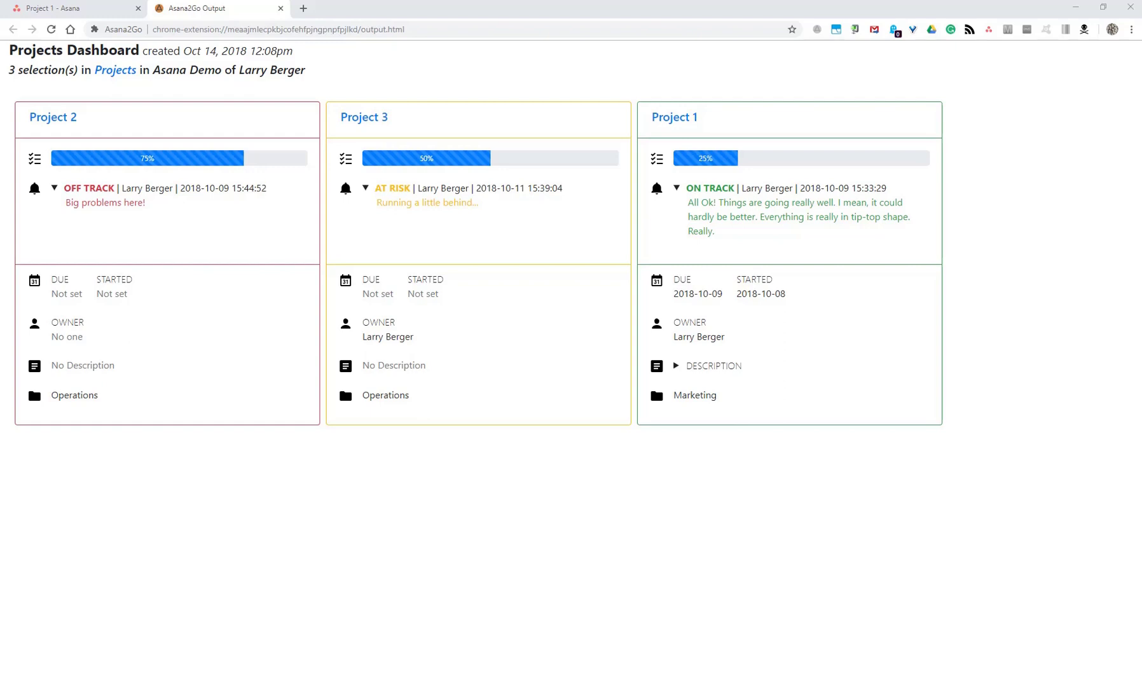
left_click(96, 9)
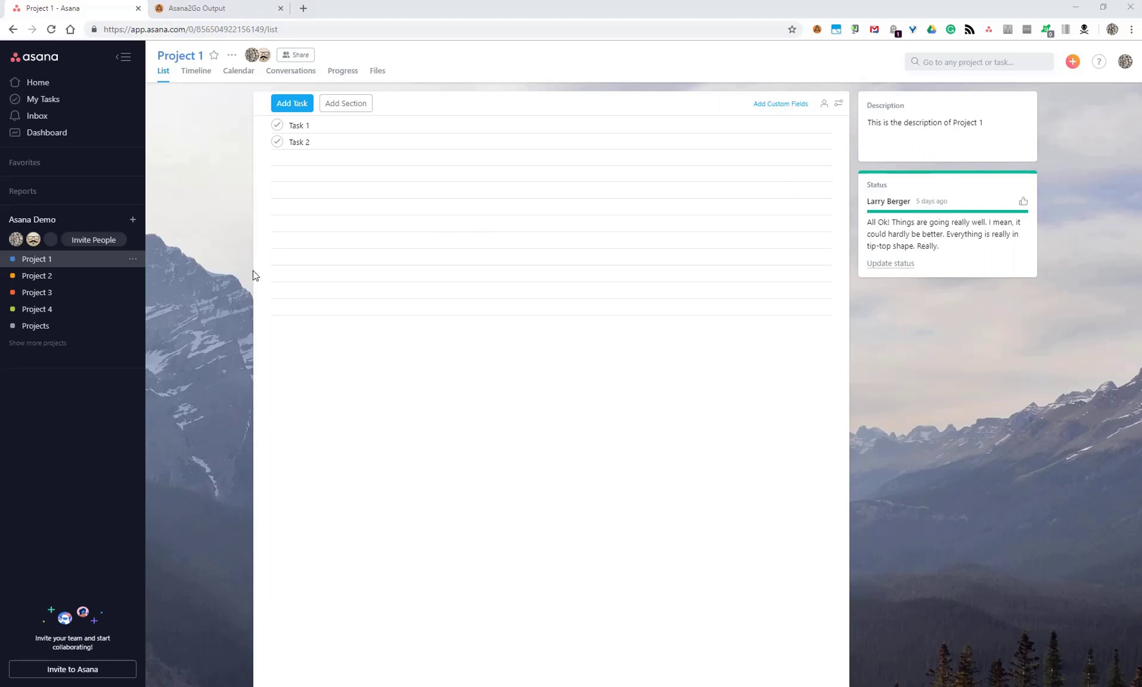
Step: In the Projects list, add the section headers 'Example Group 1:' and 'Example Group 2:'
left_click(28, 327)
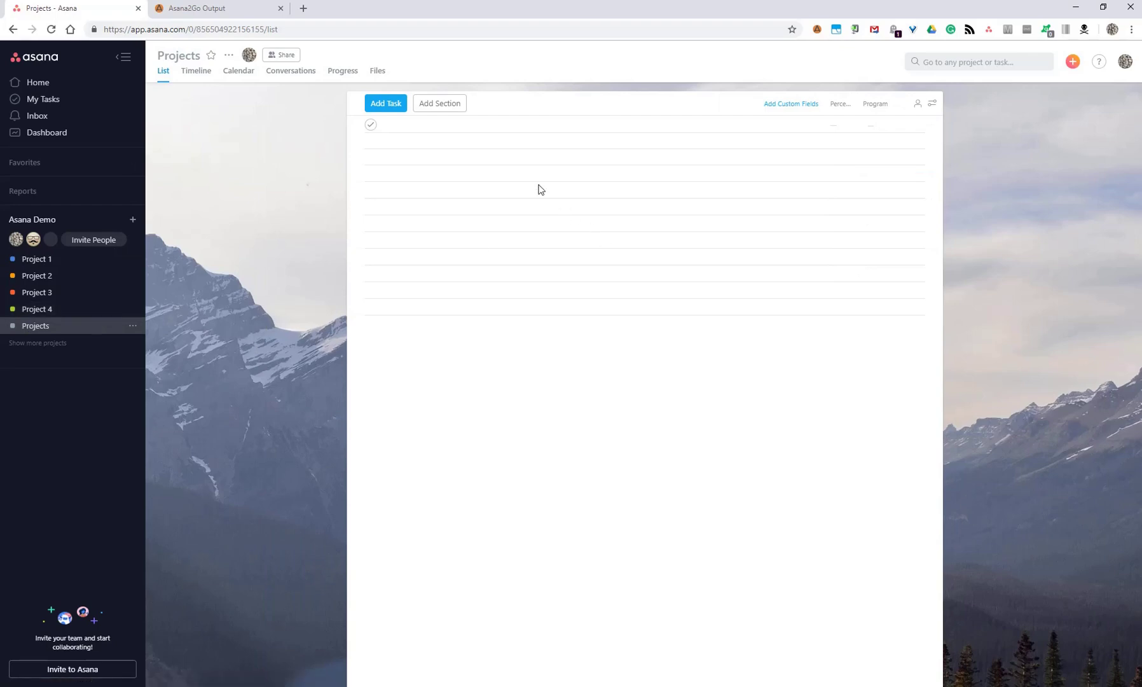
left_click(429, 123)
type("Example Group 1:")
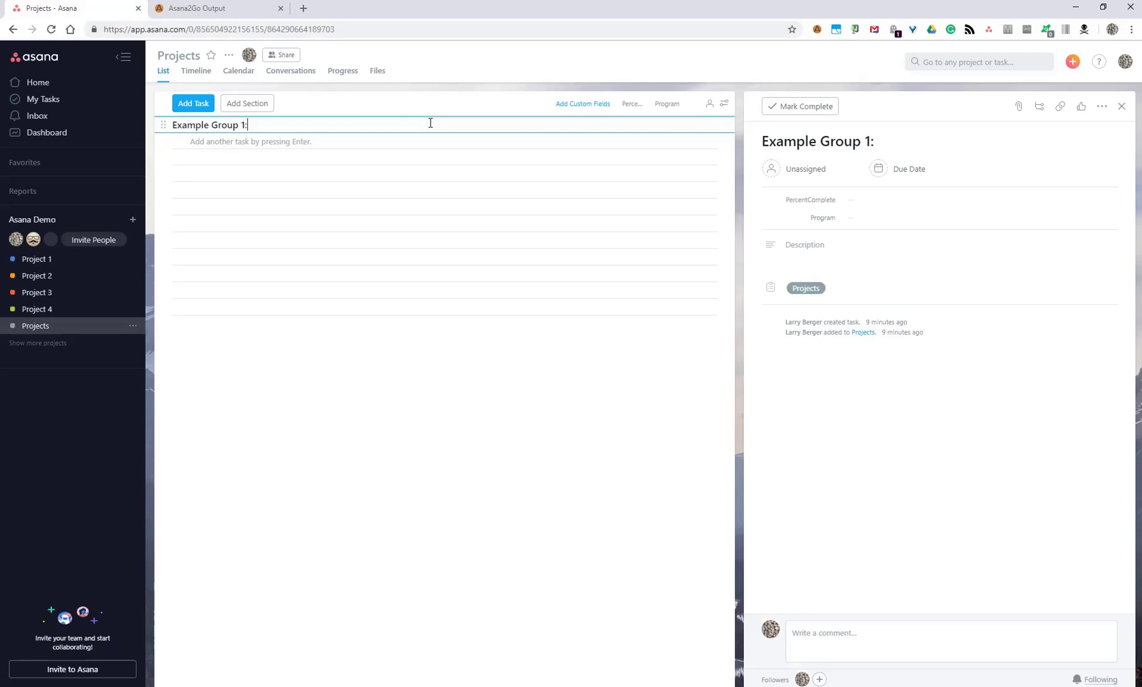
key("Return")
type("Example Group 1:")
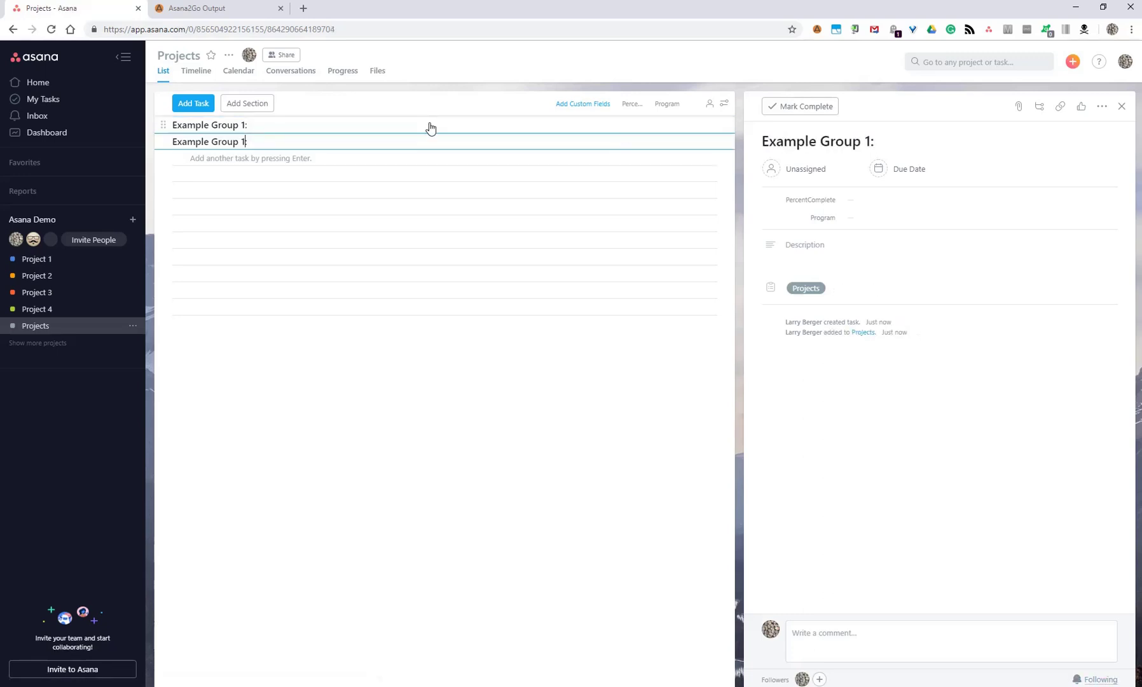
key("BackSpace")
key("BackSpace")
type("2:")
Step: Add a task under Example Group 1: and link it to Project 1
left_click(336, 126)
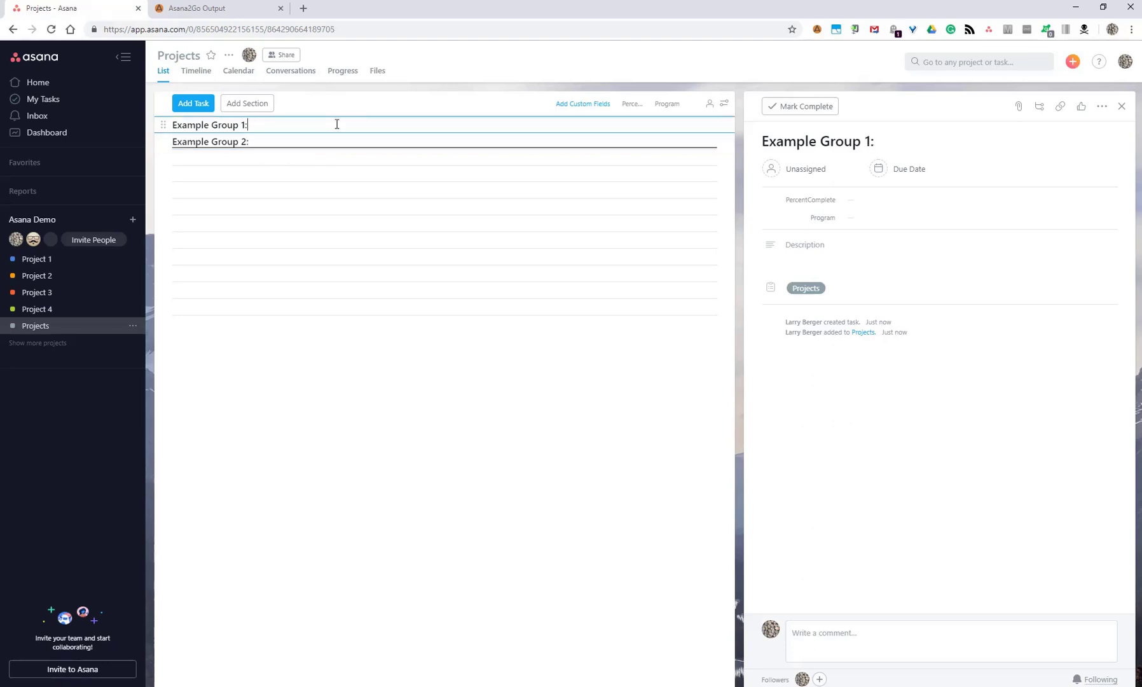
key("Return")
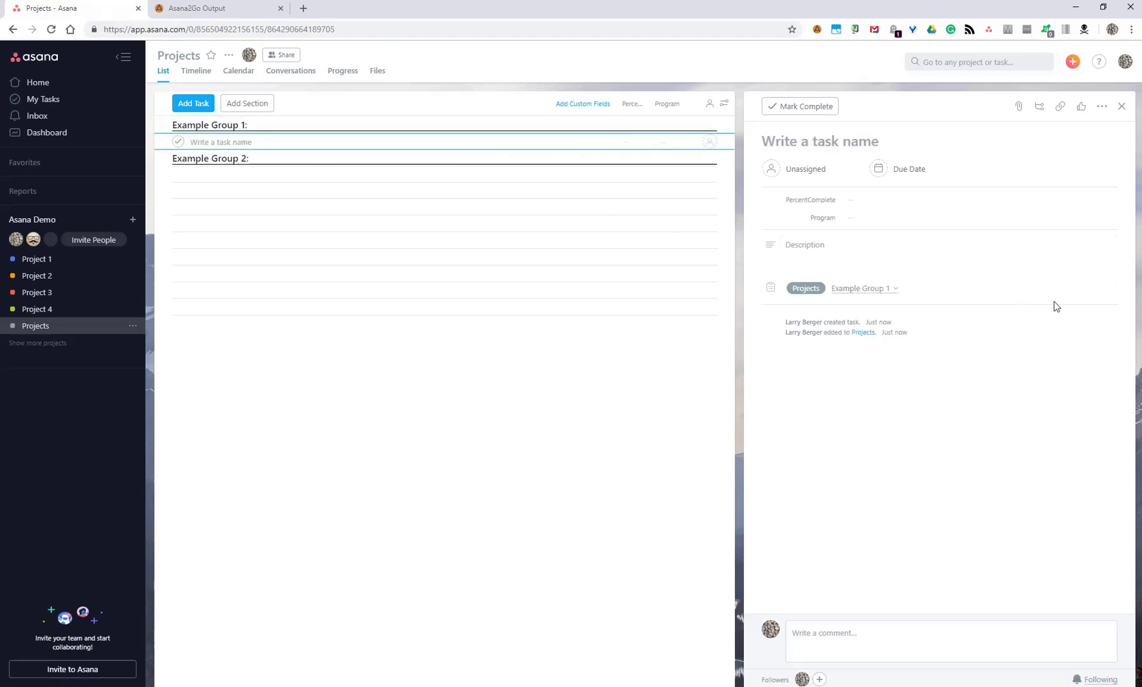
left_click(1108, 289)
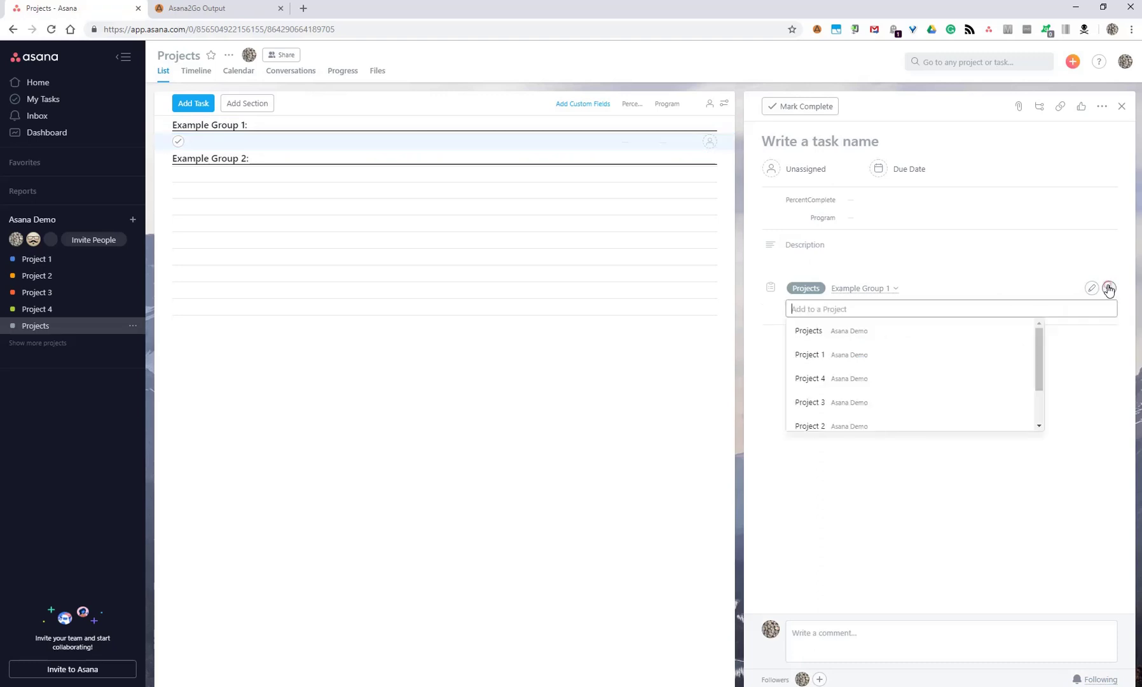
left_click(809, 354)
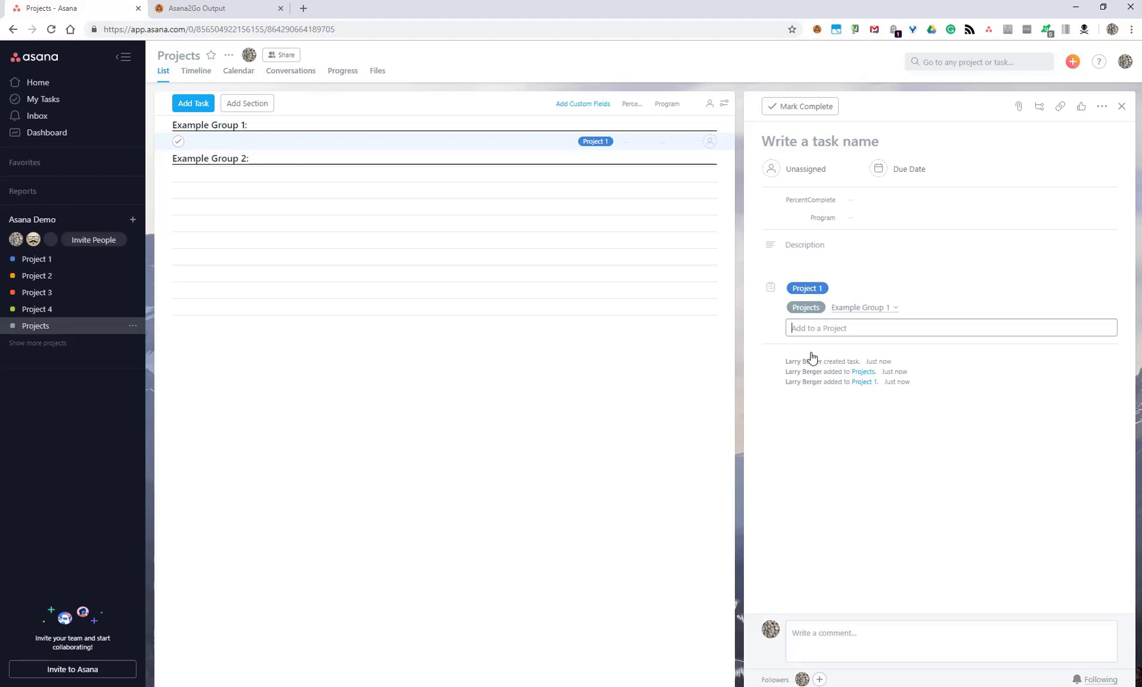
left_click(848, 504)
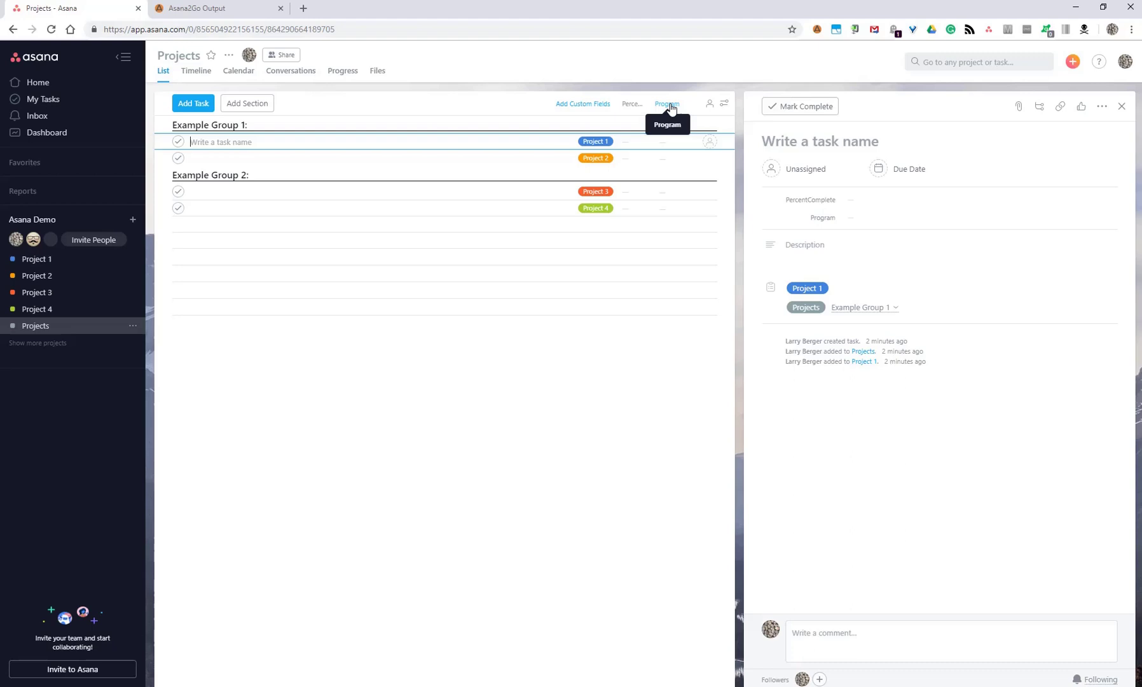
Step: Give Project 1 a PercentComplete of 25 and the program Marketing
left_click(635, 142)
type("25")
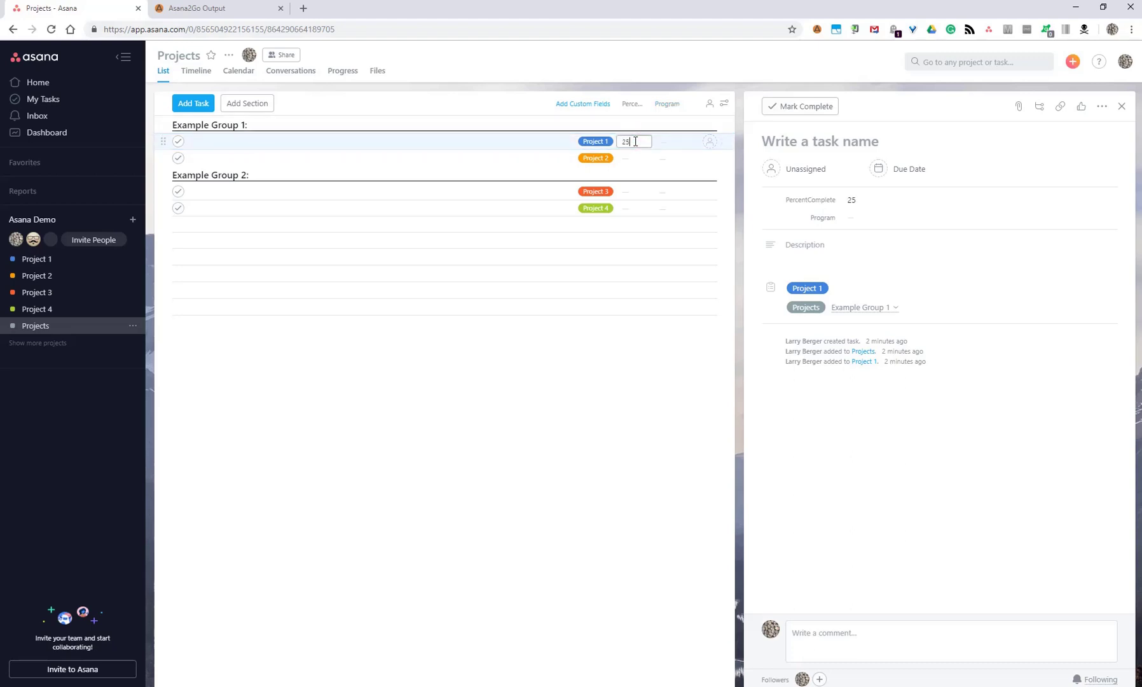
left_click(664, 141)
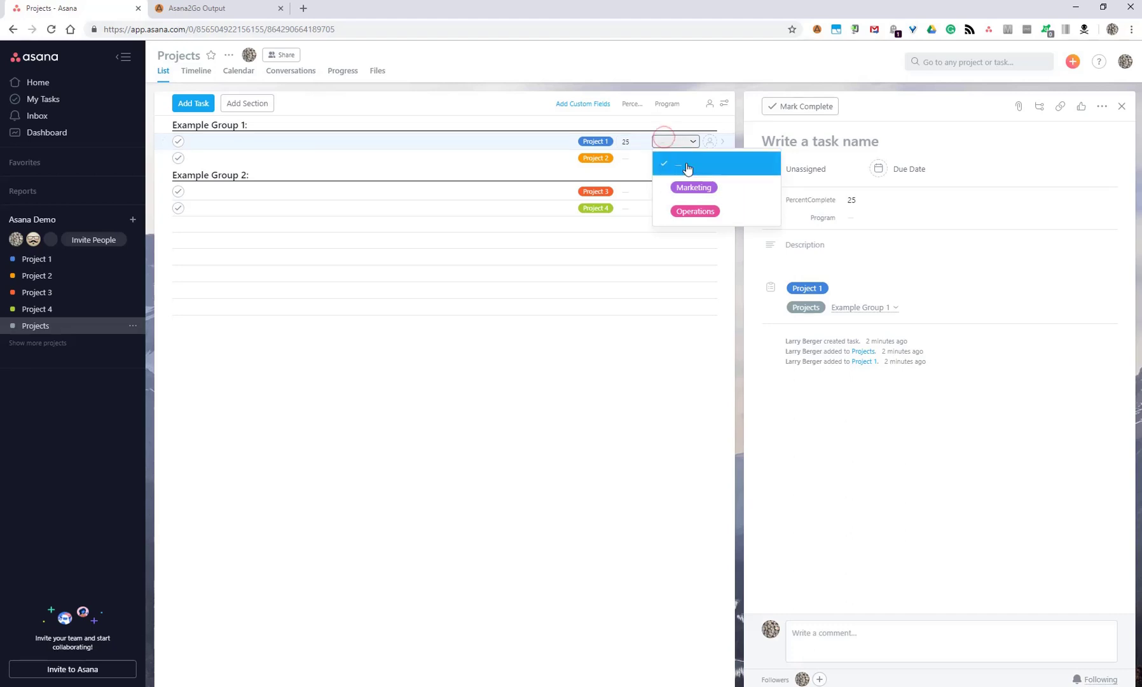
left_click(691, 188)
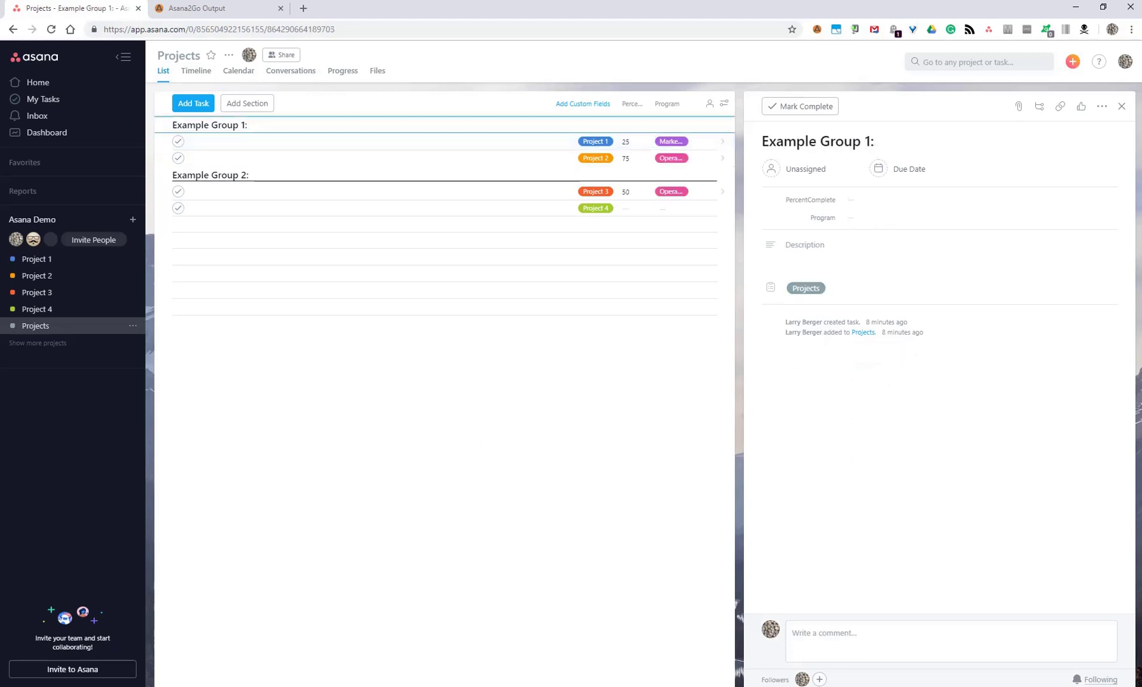
Step: Select all six tasks and generate an Asana2Go Projects Dashboard from them
left_click(267, 124)
left_click(260, 205, "shift")
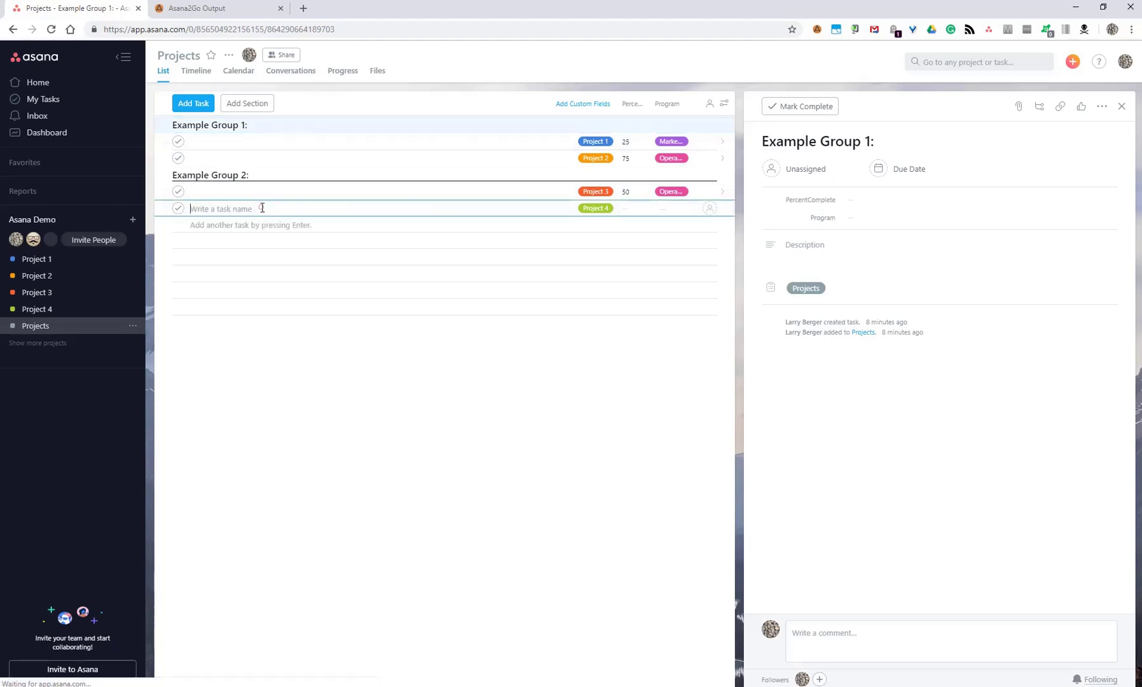
left_click(816, 29)
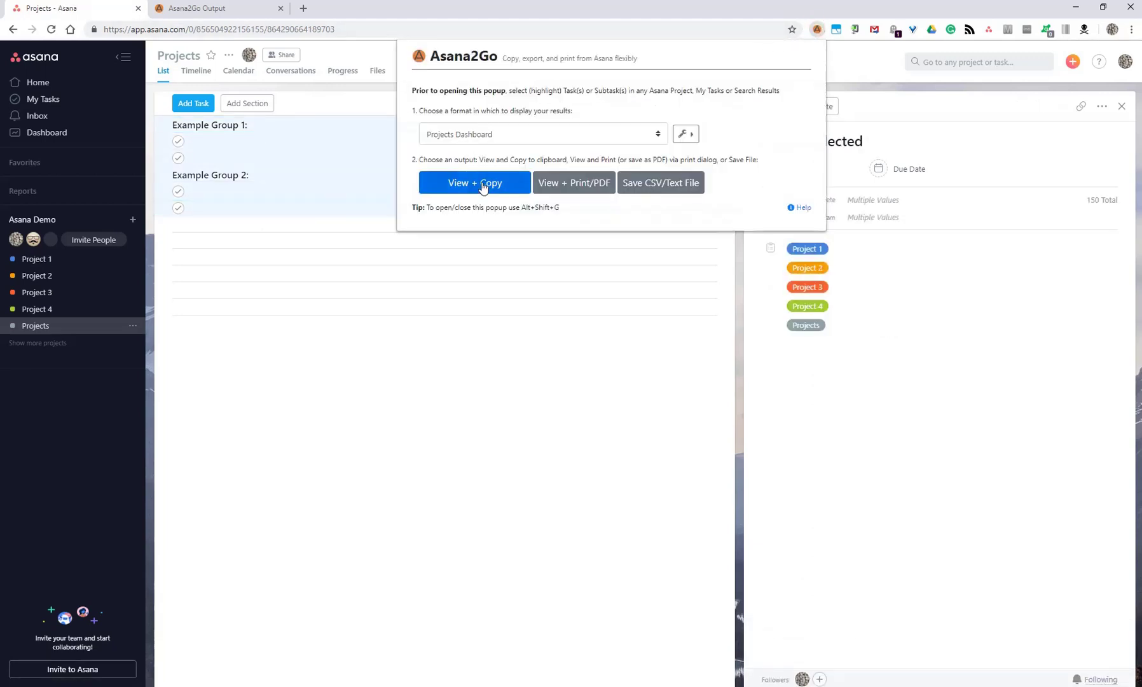
left_click(483, 186)
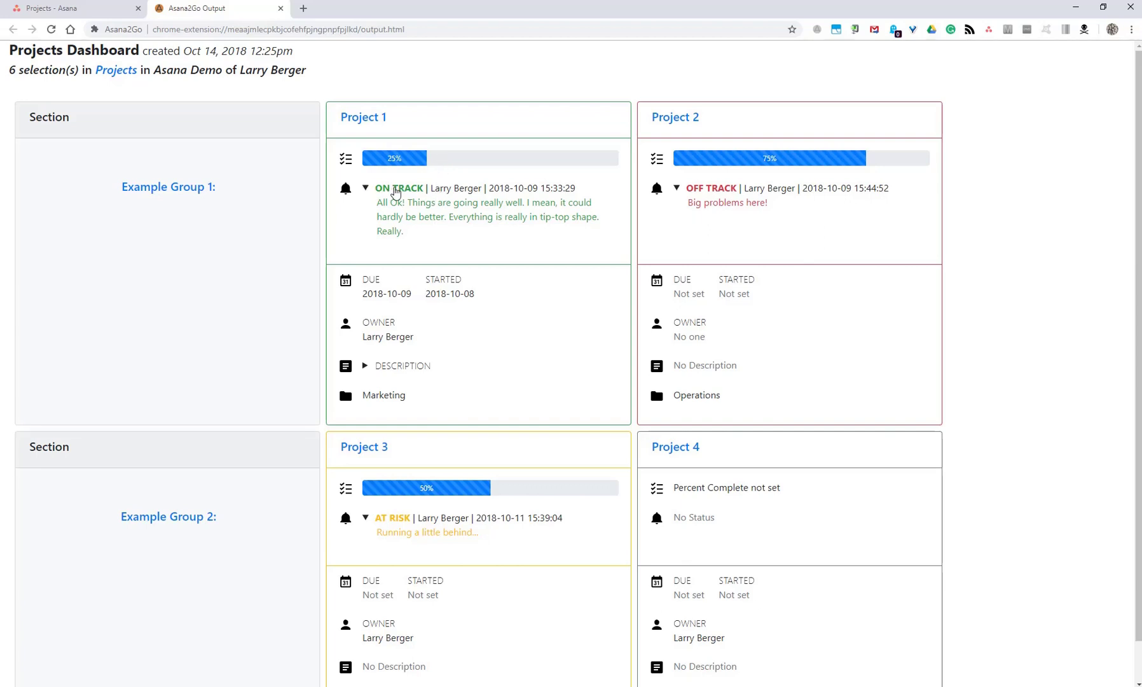
left_click(395, 190)
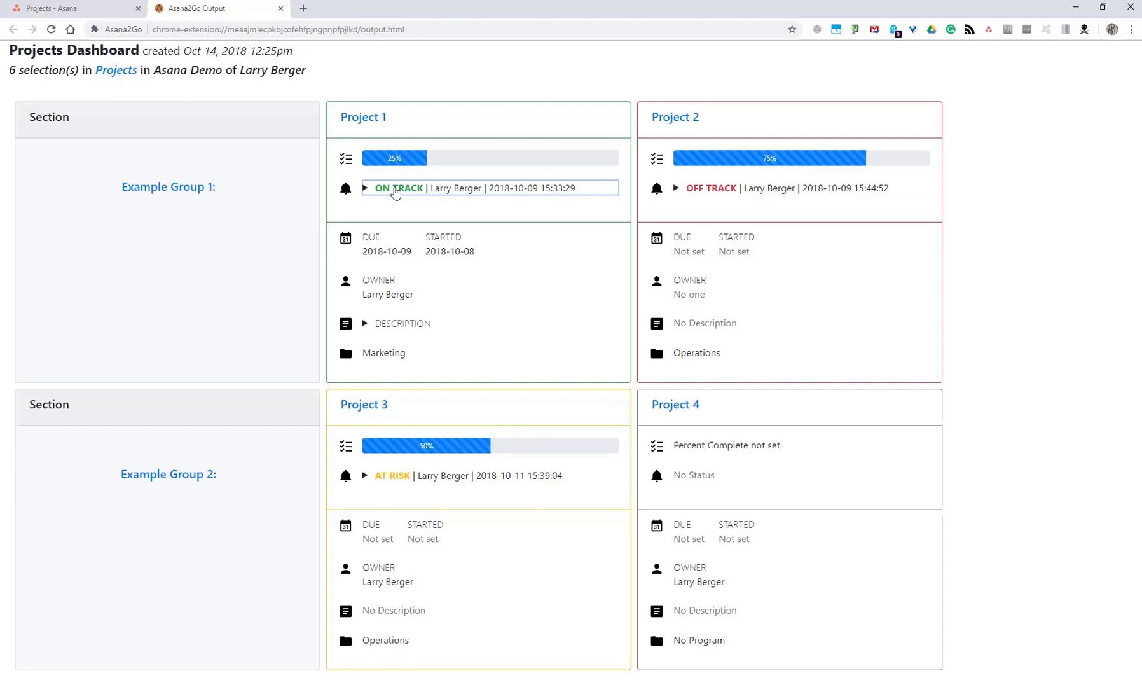
left_click(395, 190)
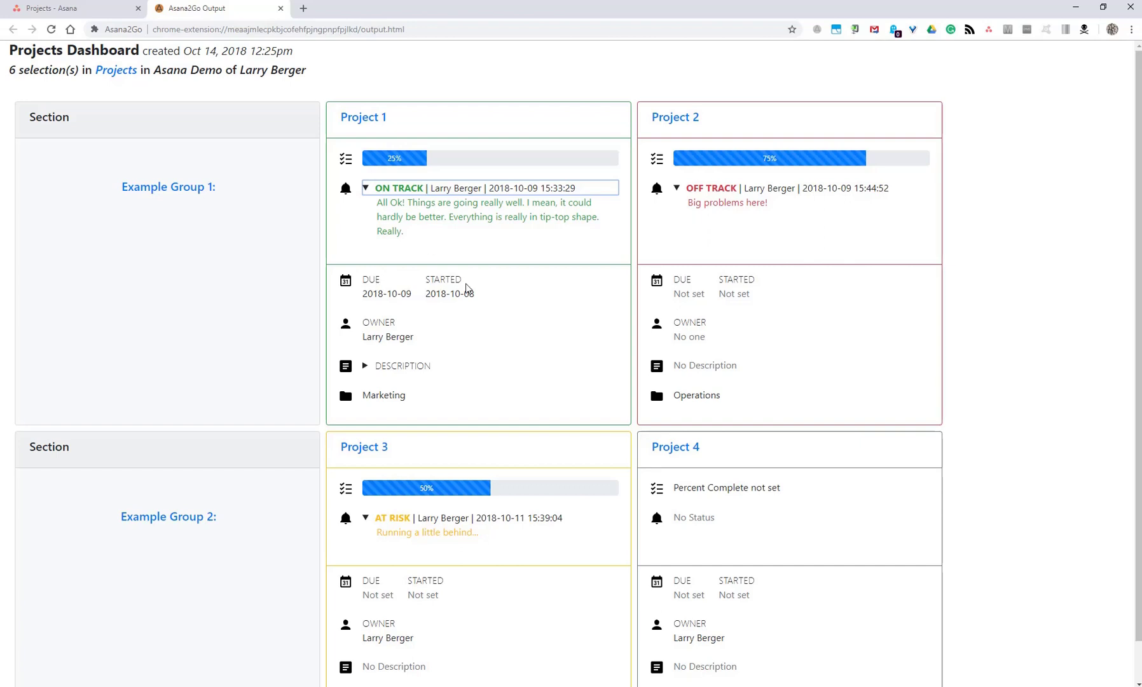
left_click(396, 366)
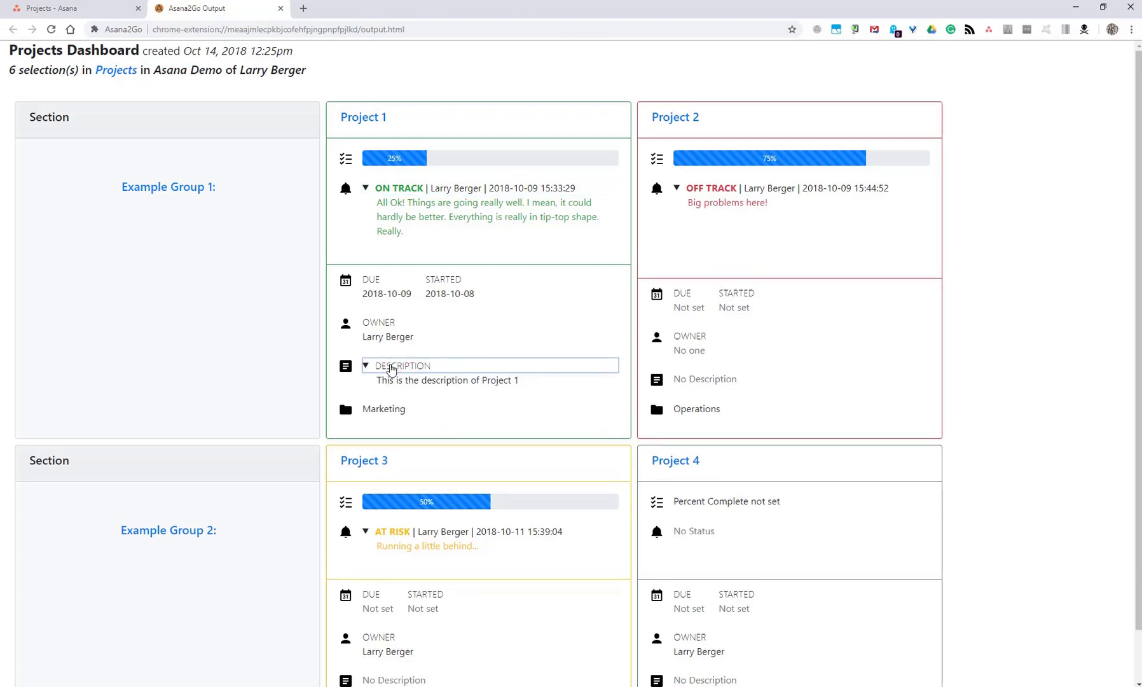
left_click(391, 367)
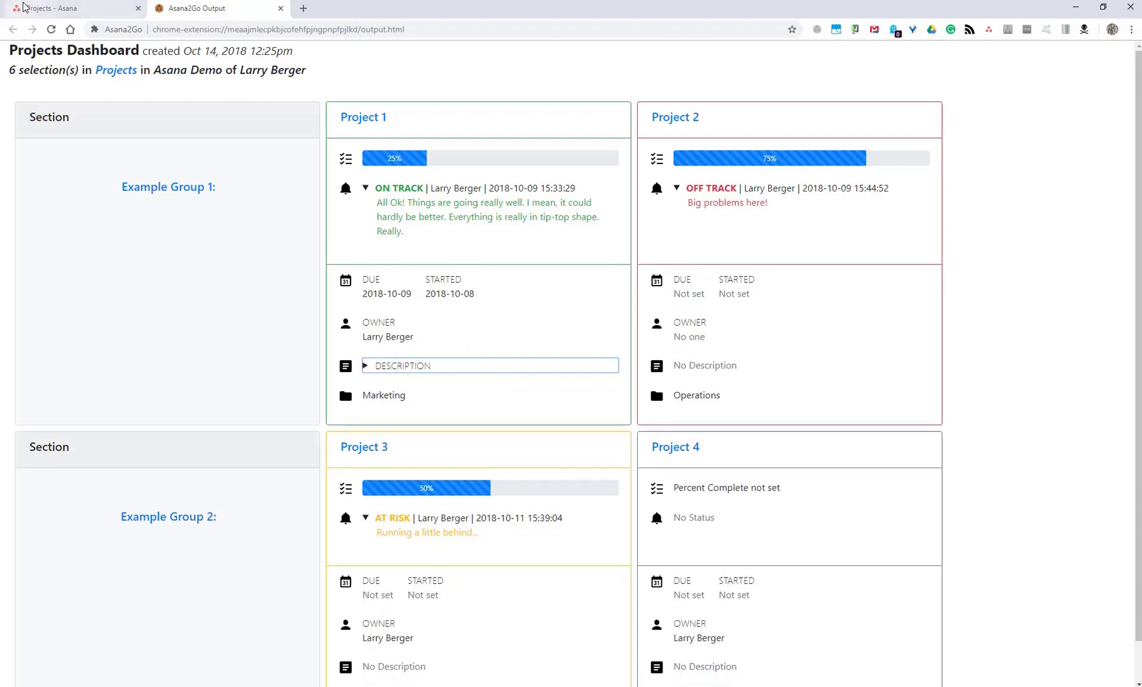
Step: Generate the dashboard for the selected projects using the 'Sort by Status - Projects Dashboard' format
left_click(100, 9)
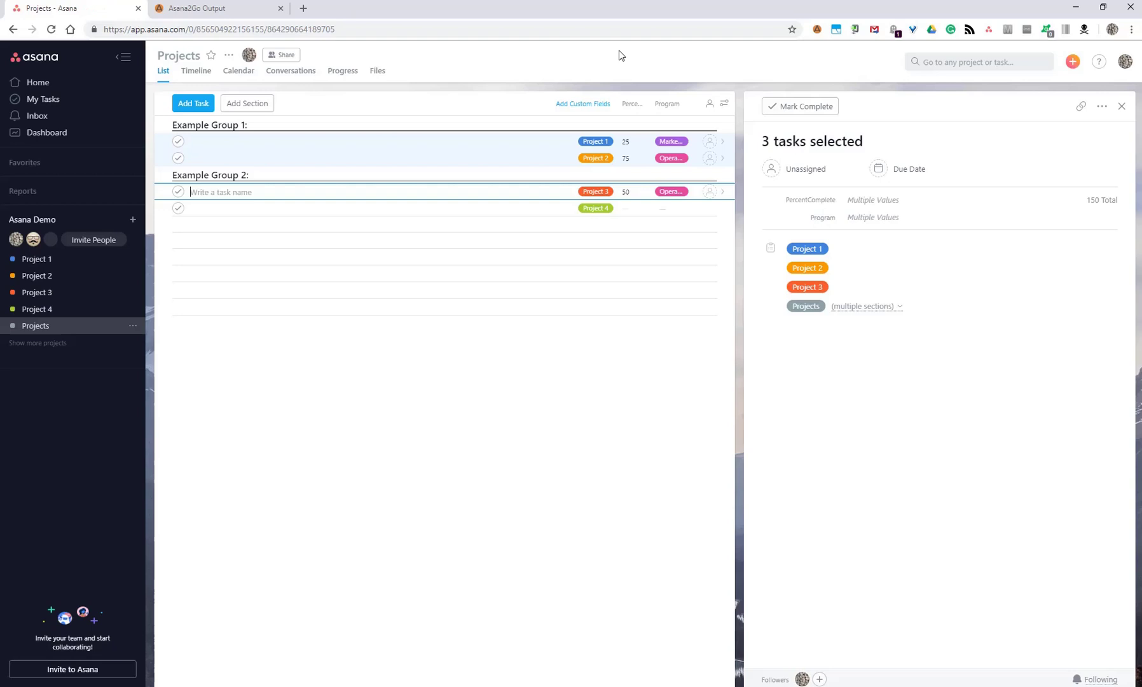
left_click(817, 29)
left_click(685, 131)
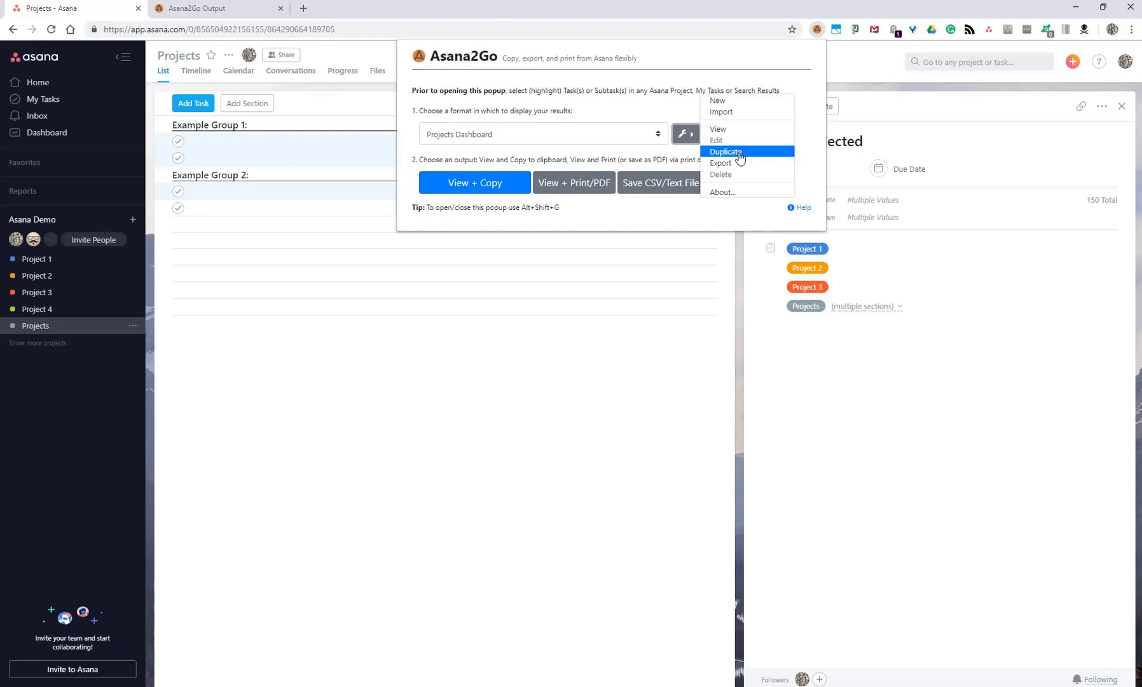
left_click(656, 134)
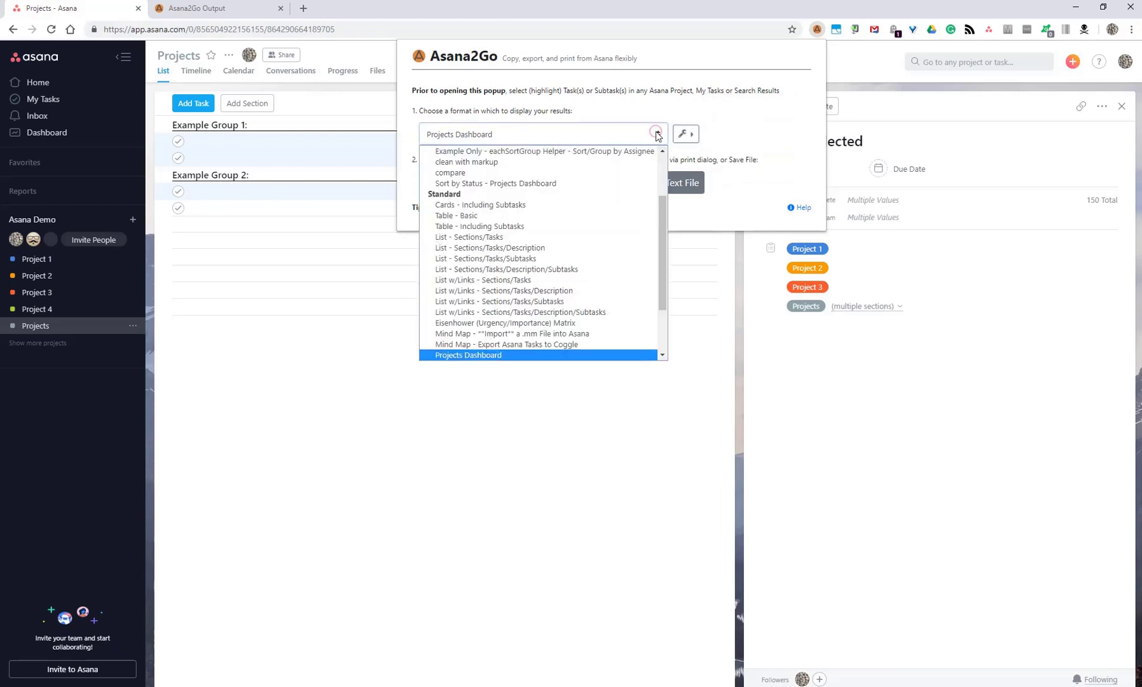
left_click(536, 184)
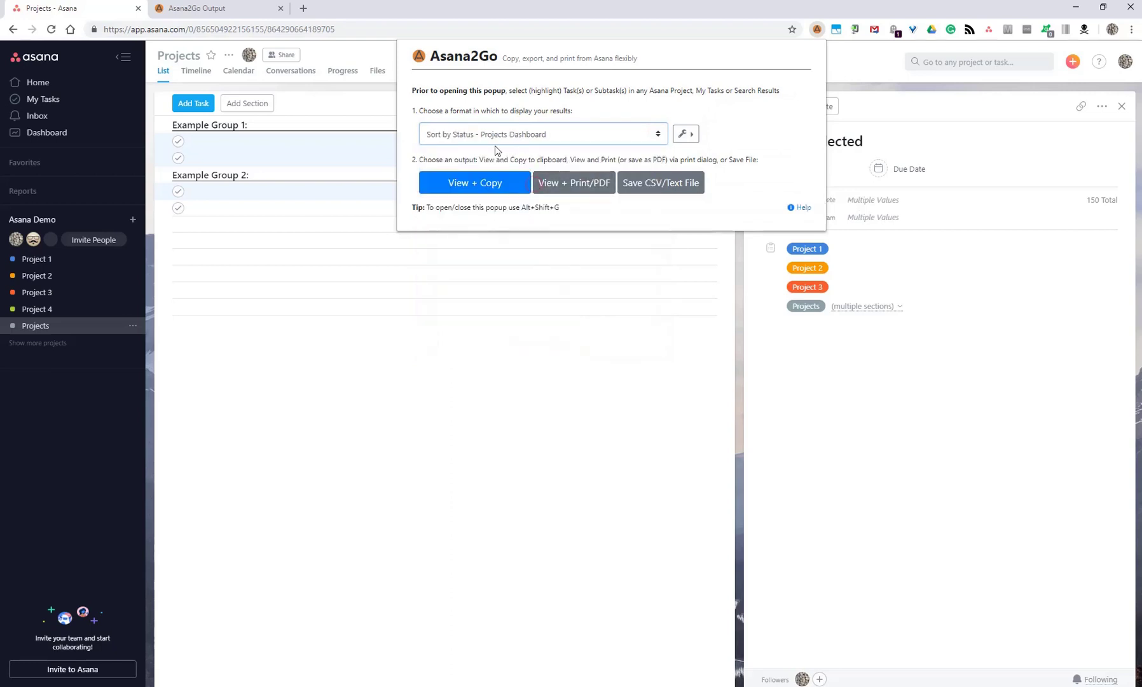
left_click(495, 182)
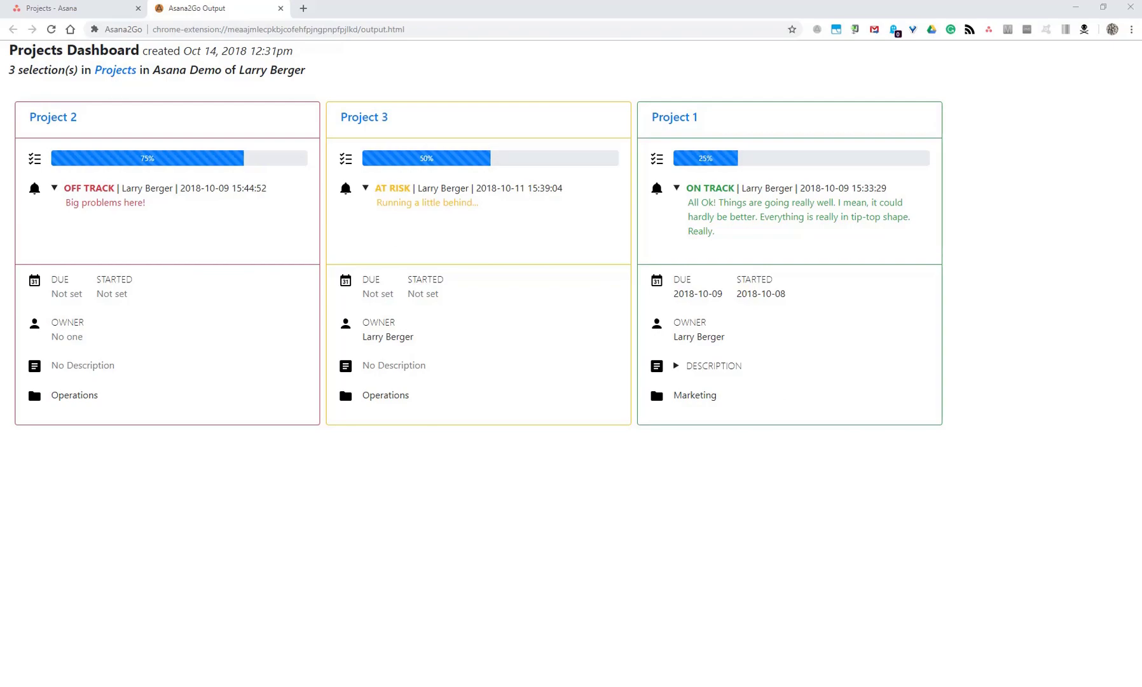
Step: Rename the first task 'Project 1 - Critical!!!' and the second '// This task needed for Projects list'
left_click(67, 8)
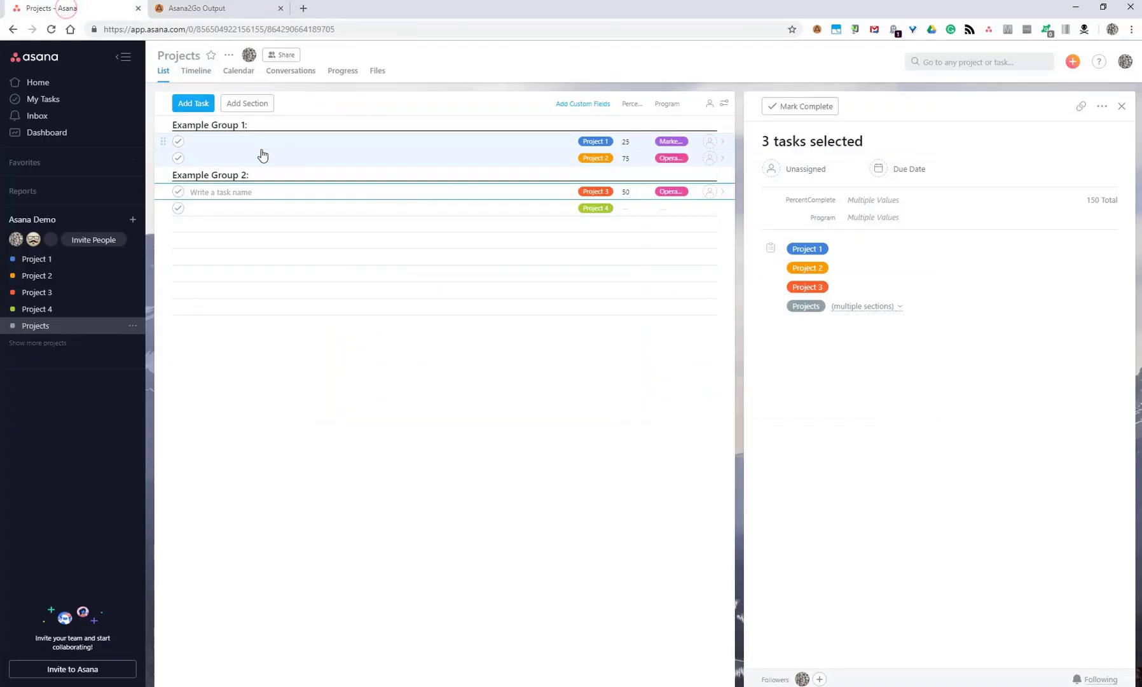
left_click(225, 143)
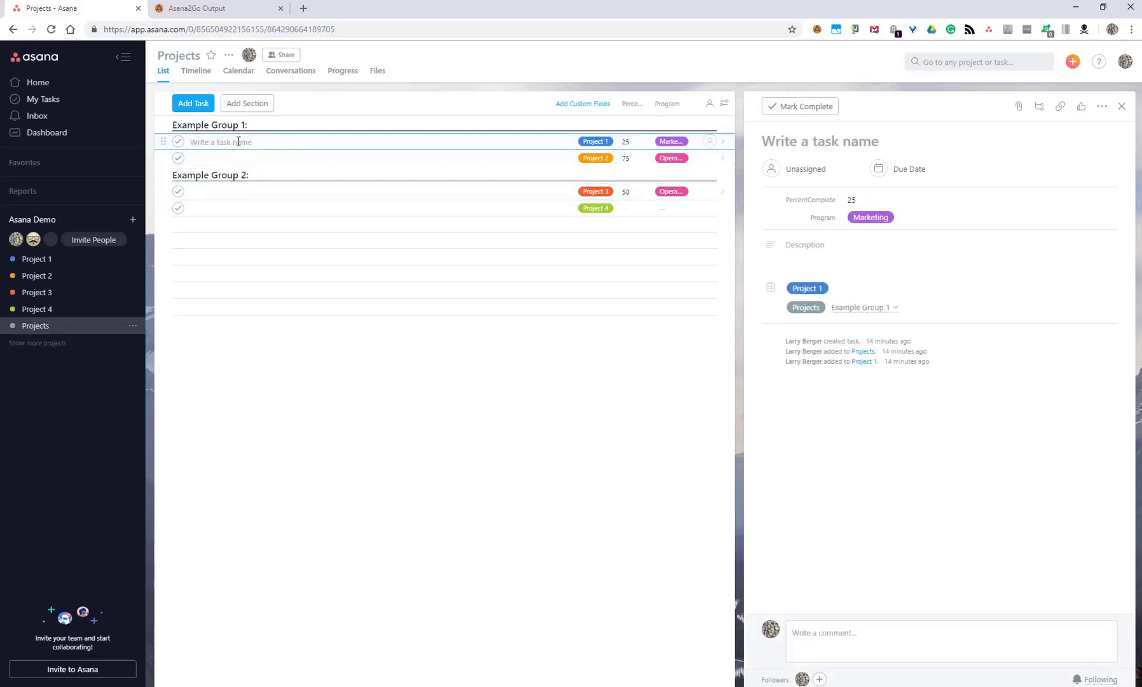
key("ctrl+v")
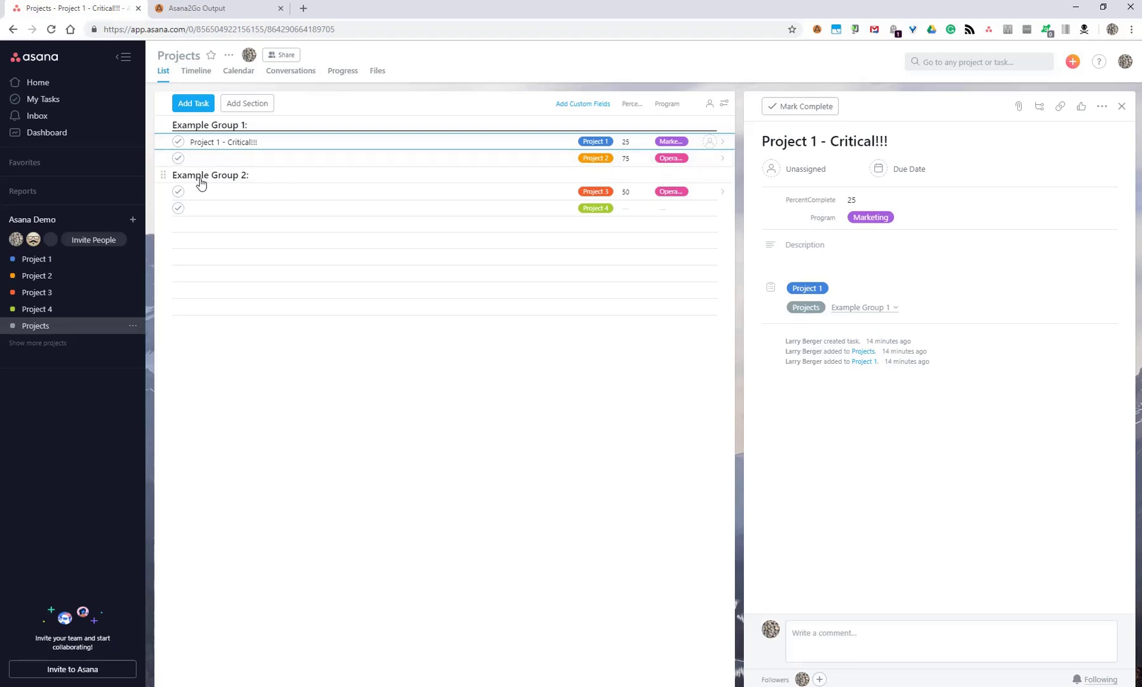
left_click(214, 158)
key("ctrl+v")
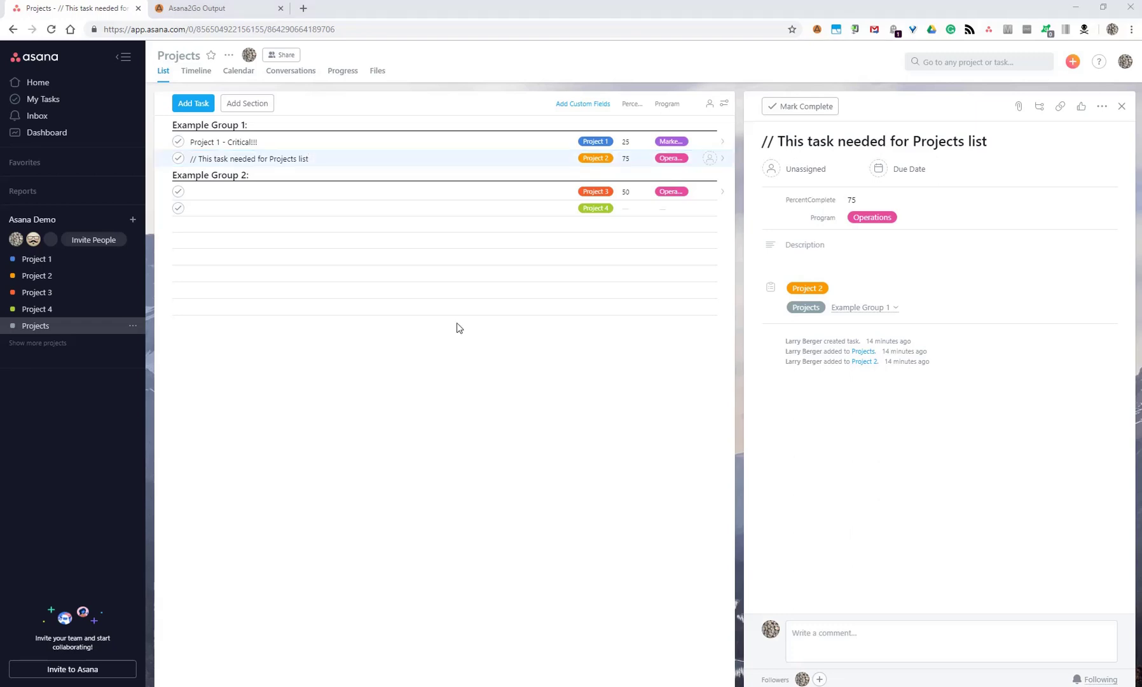
Step: Describe Project 2 as 'Here are some extra details to report' and select both Example Group 1 tasks
left_click(806, 246)
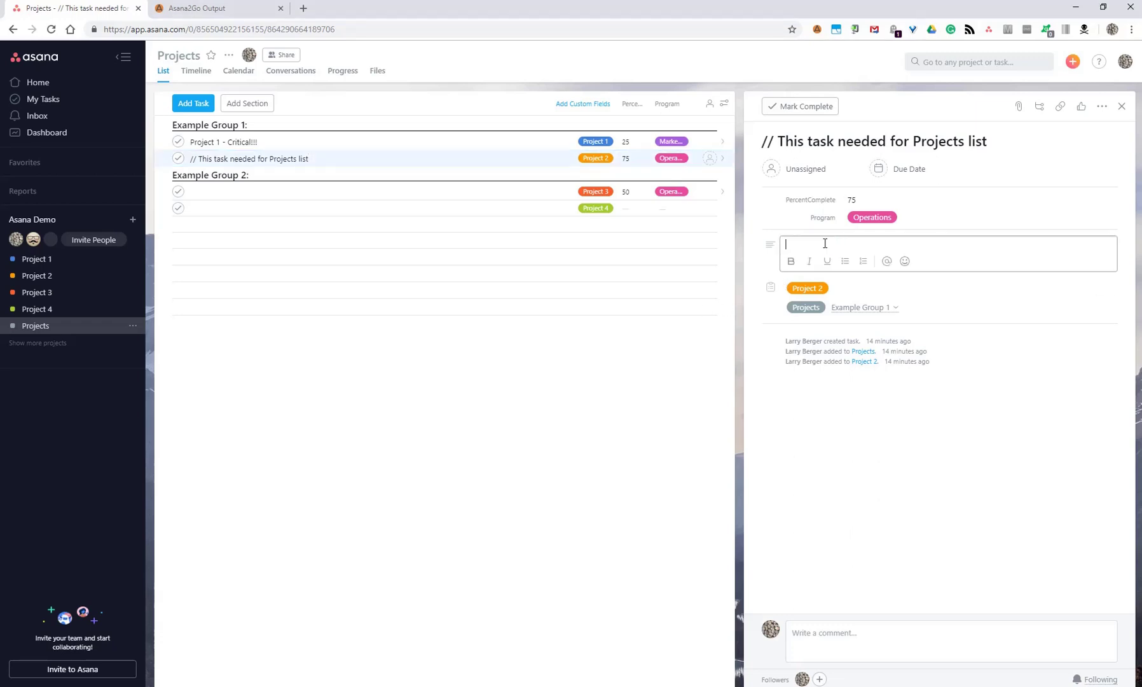
key("ctrl+v")
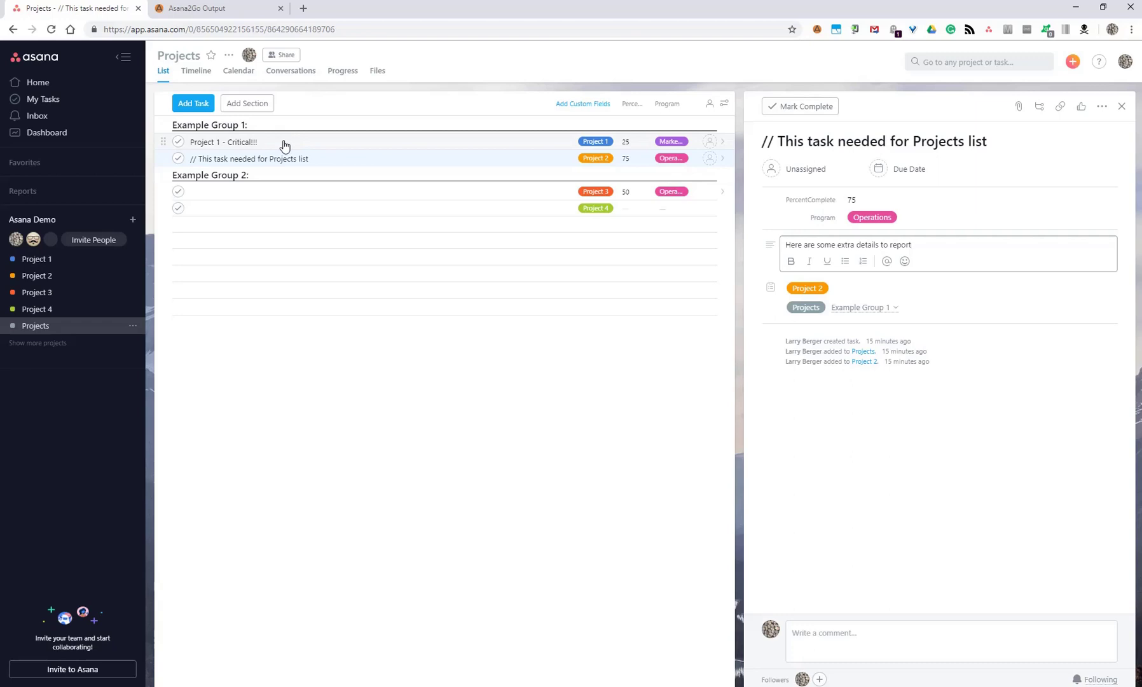
left_click(284, 140)
left_click(288, 157, "shift")
Step: Generate the Asana2Go dashboard for the Project 1 - Critical!!! and Project 2 tasks
left_click(817, 30)
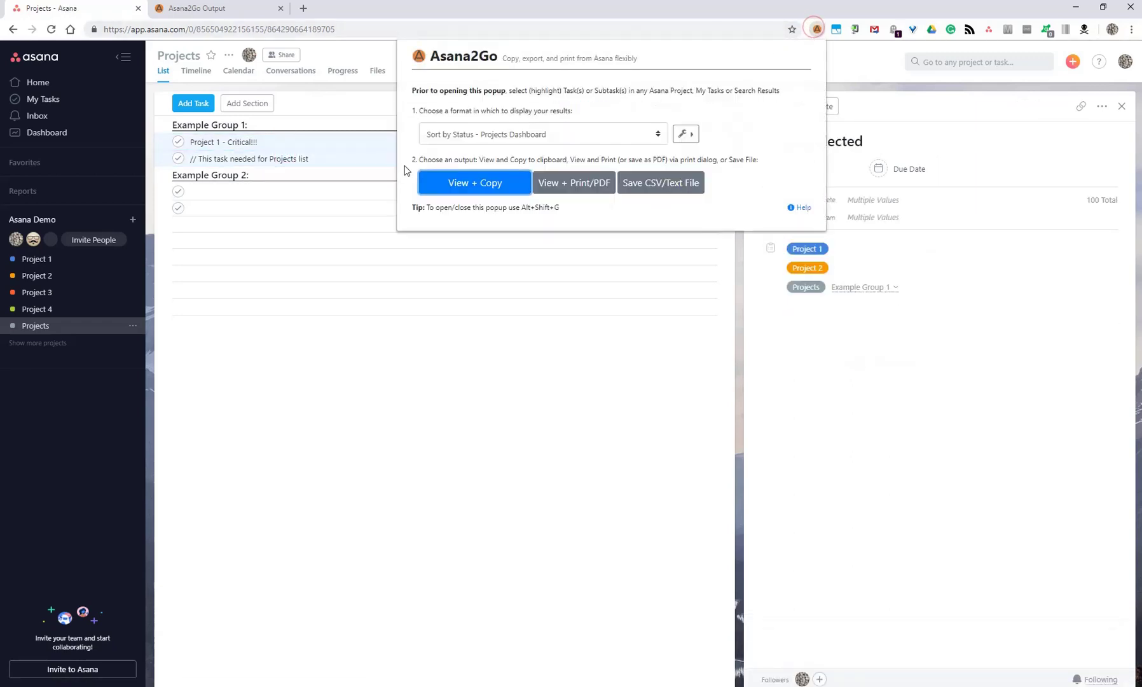
left_click(461, 188)
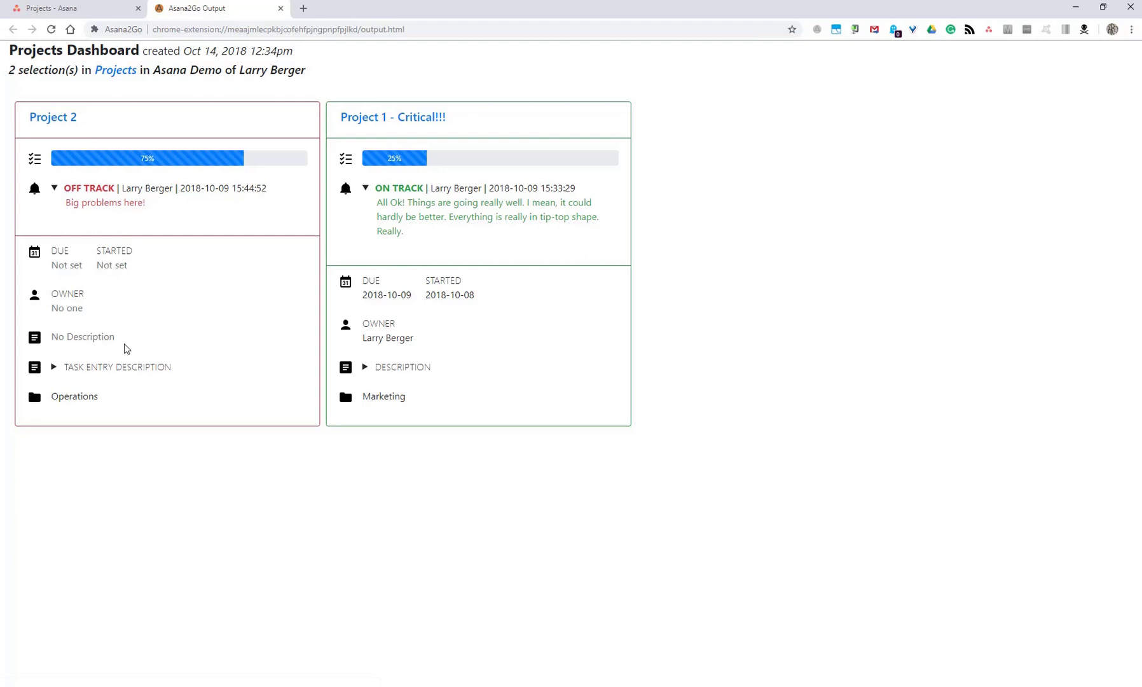
Step: Expand the task entry description on the Project 2 card
left_click(119, 367)
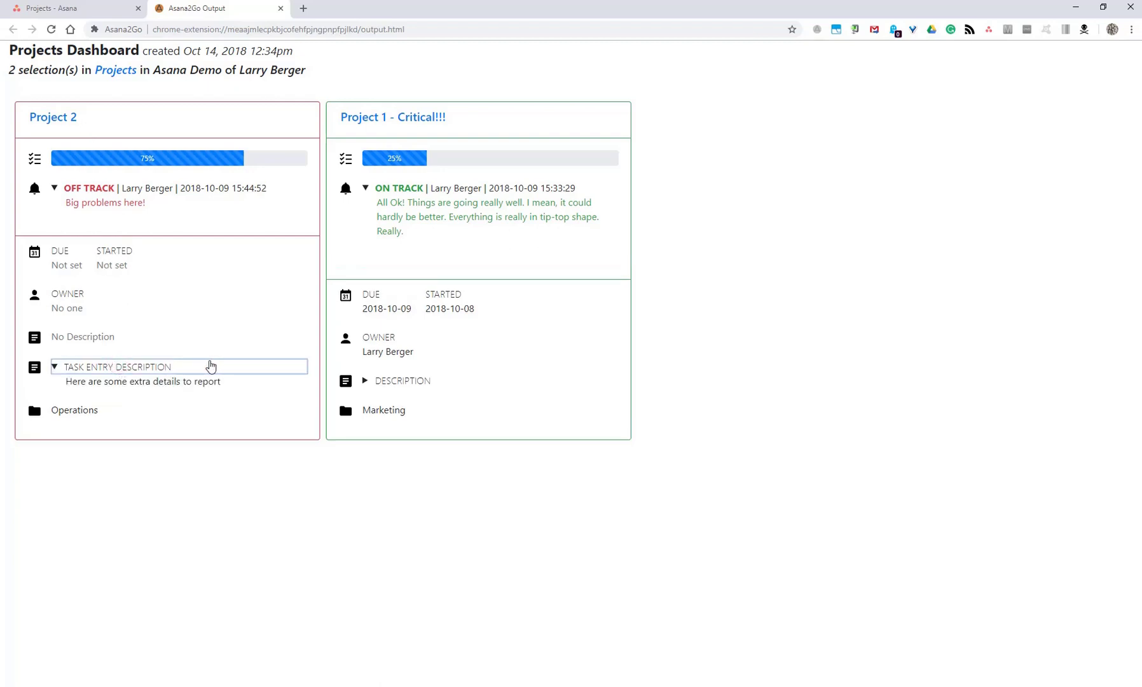